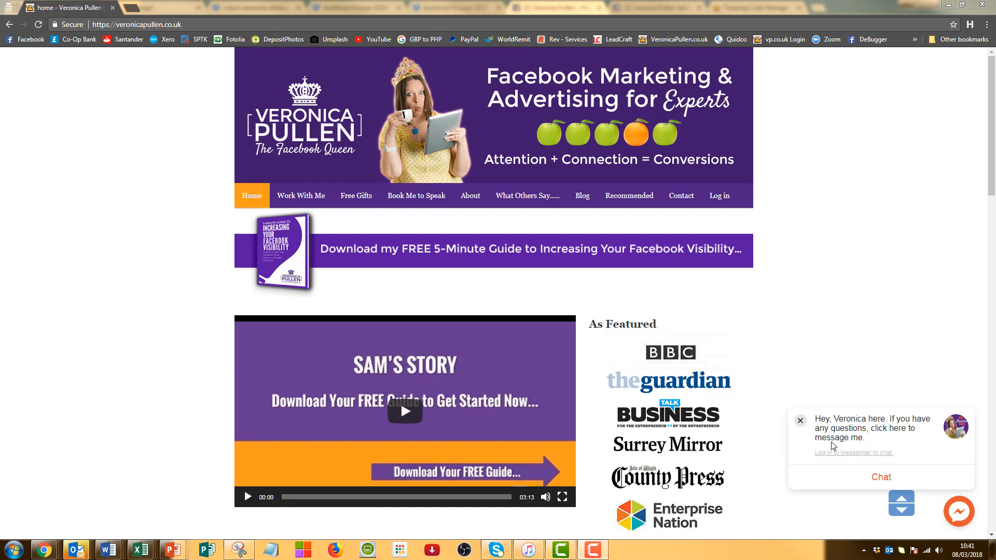
- Switch to the browser window showing the Facebook business page and open the page's settings
{"action": "mouse_move", "coordinate": [56, 552]}
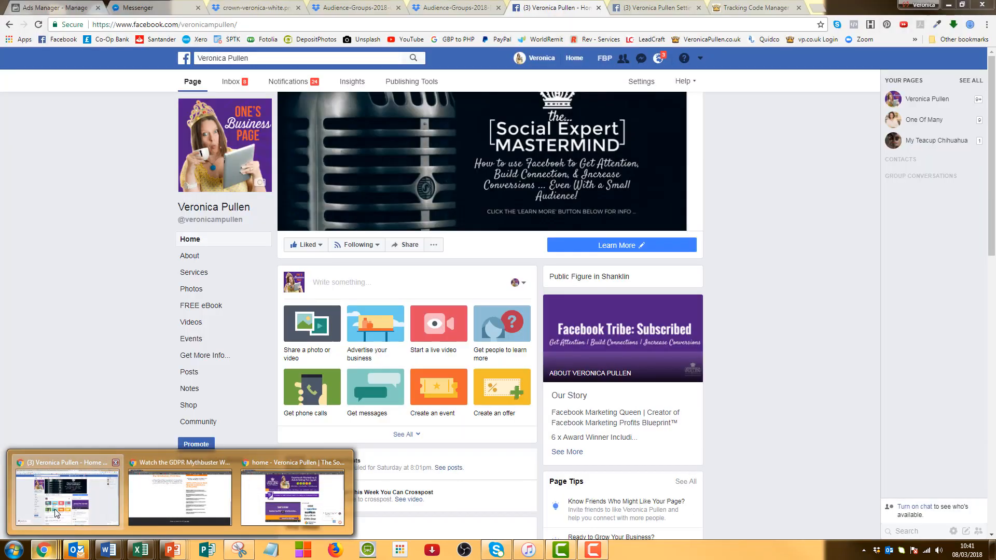
{"action": "left_click", "coordinate": [56, 514]}
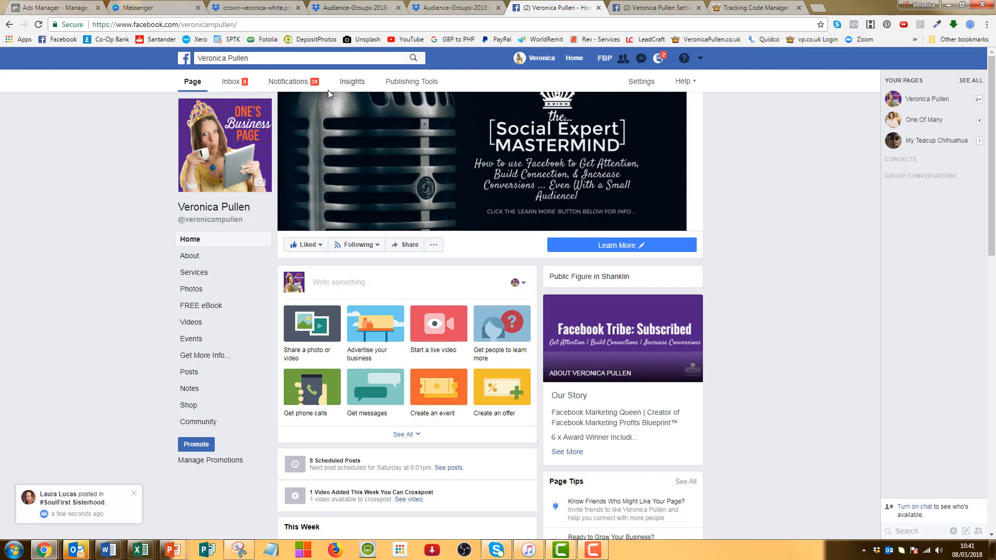
{"action": "left_click", "coordinate": [638, 82]}
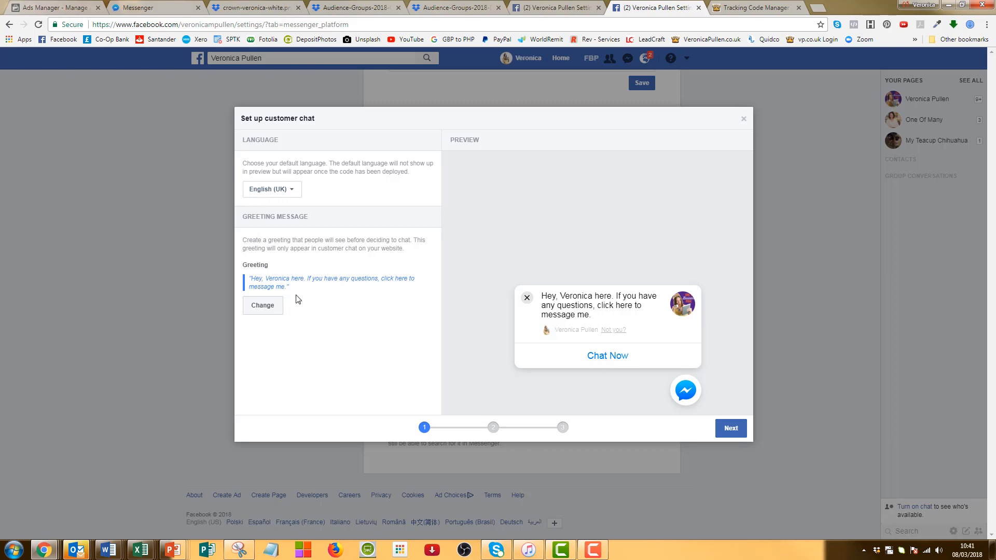
- Review the customer chat greeting in its editor, leave it unedited, and continue to the response time and appearance options
{"action": "left_click", "coordinate": [267, 311]}
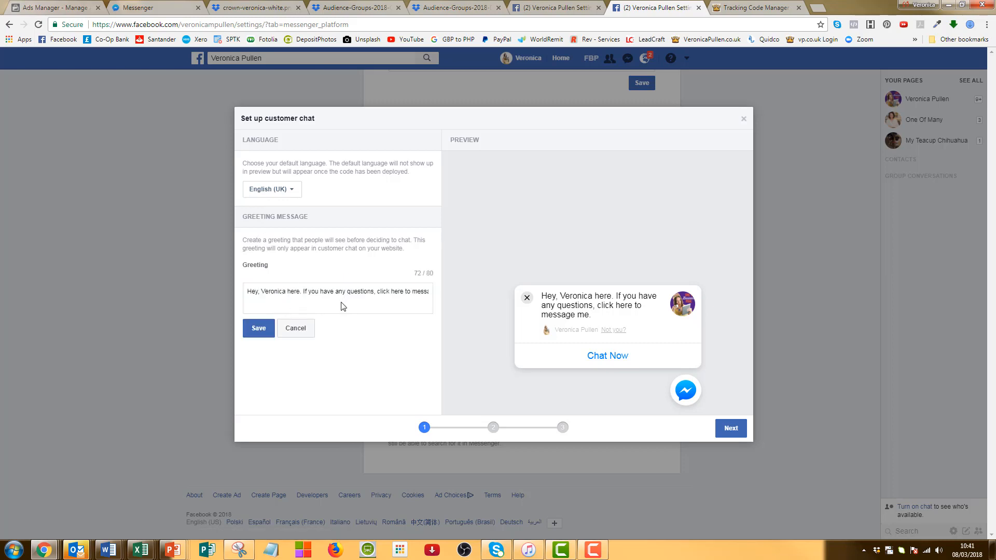
{"action": "left_click", "coordinate": [304, 329]}
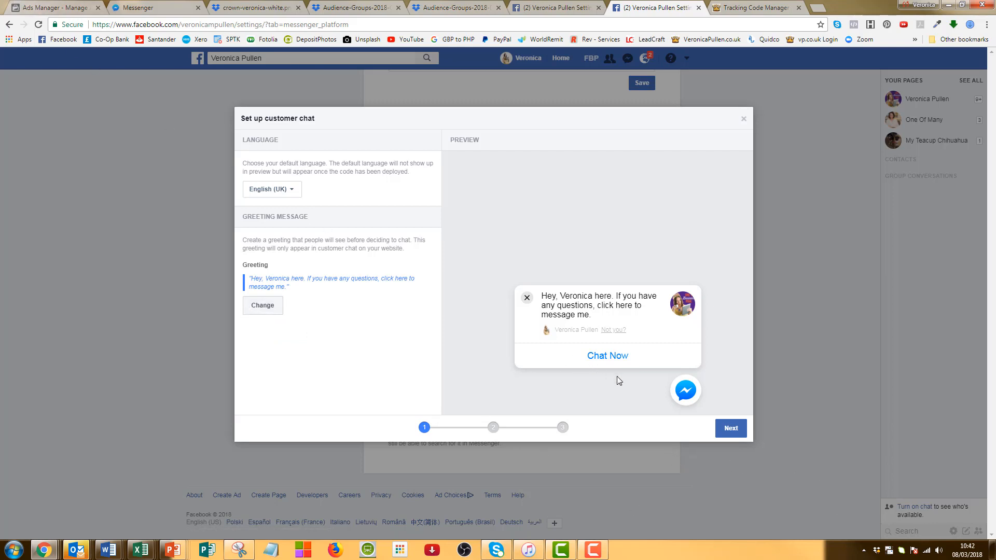
{"action": "left_click", "coordinate": [723, 427]}
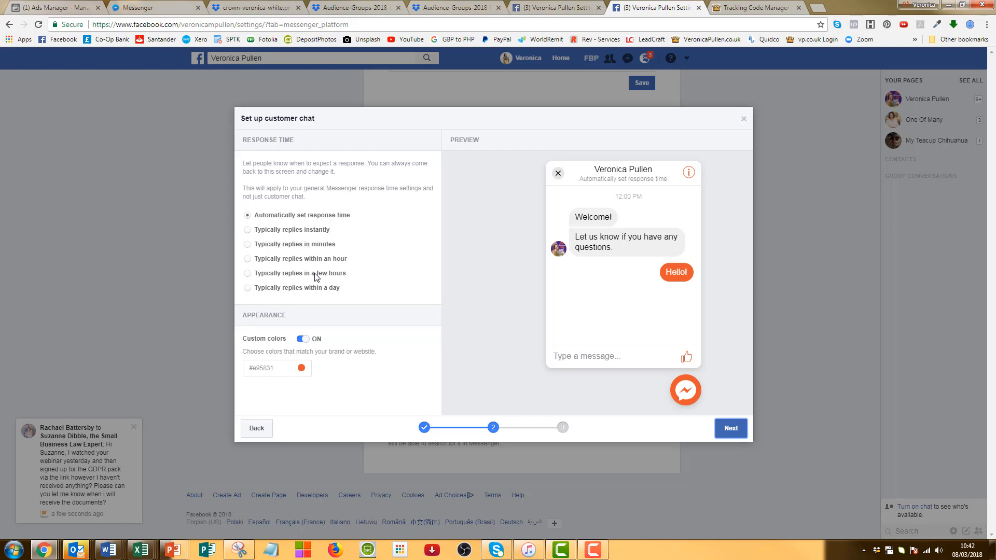
- Switch custom colors off and on again, view the hex color choices, and continue to the website code setup
{"action": "left_click", "coordinate": [303, 341]}
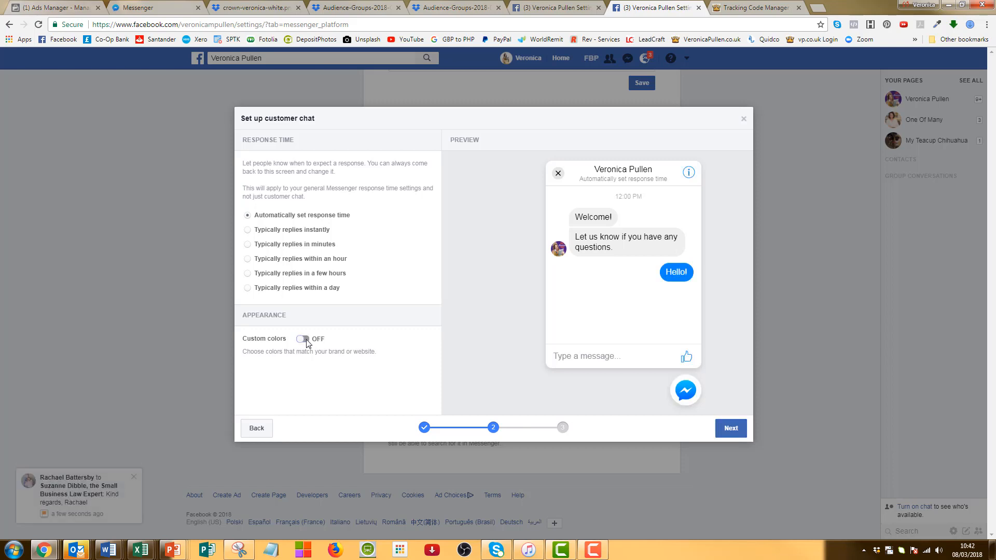
{"action": "left_click", "coordinate": [305, 341]}
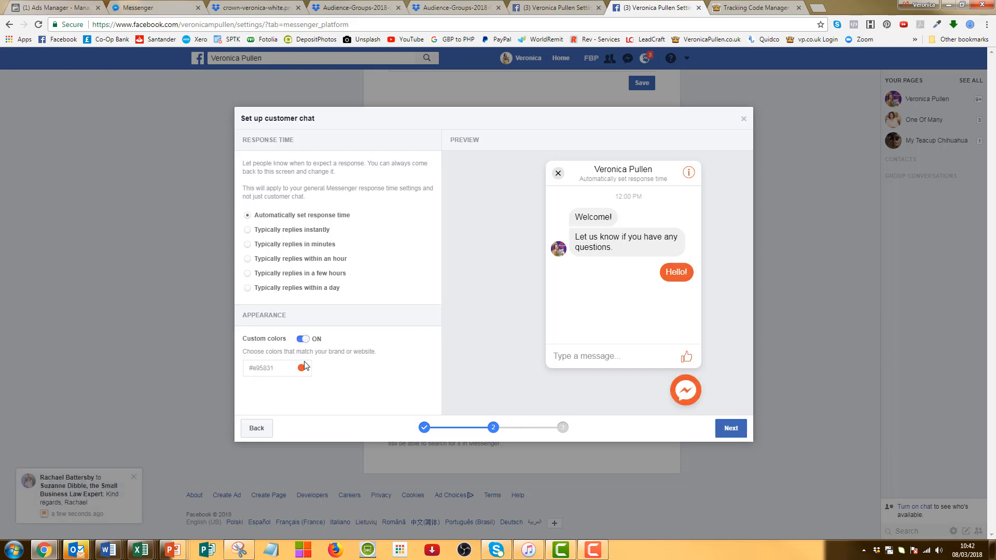
{"action": "left_click", "coordinate": [274, 367]}
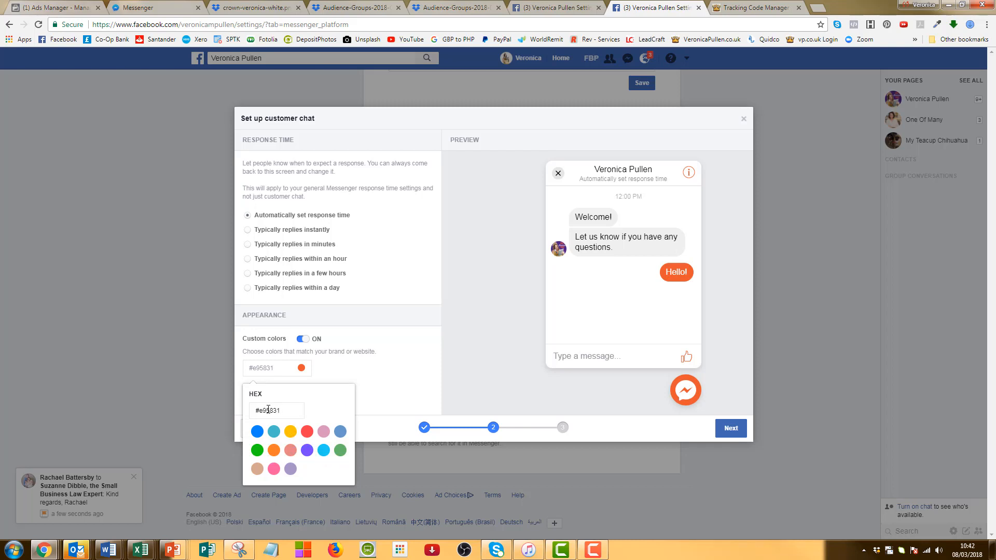
{"action": "left_click", "coordinate": [378, 312]}
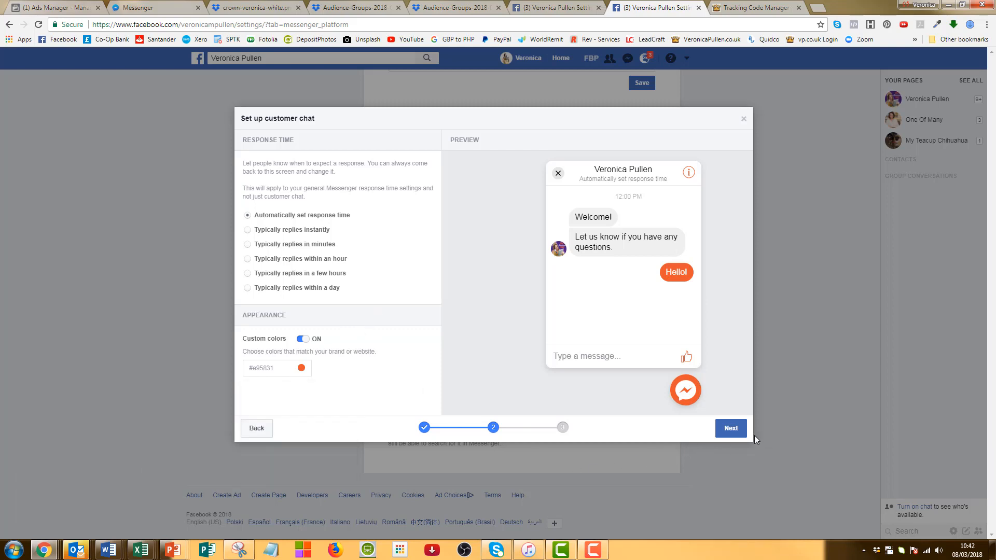
{"action": "left_click", "coordinate": [726, 429]}
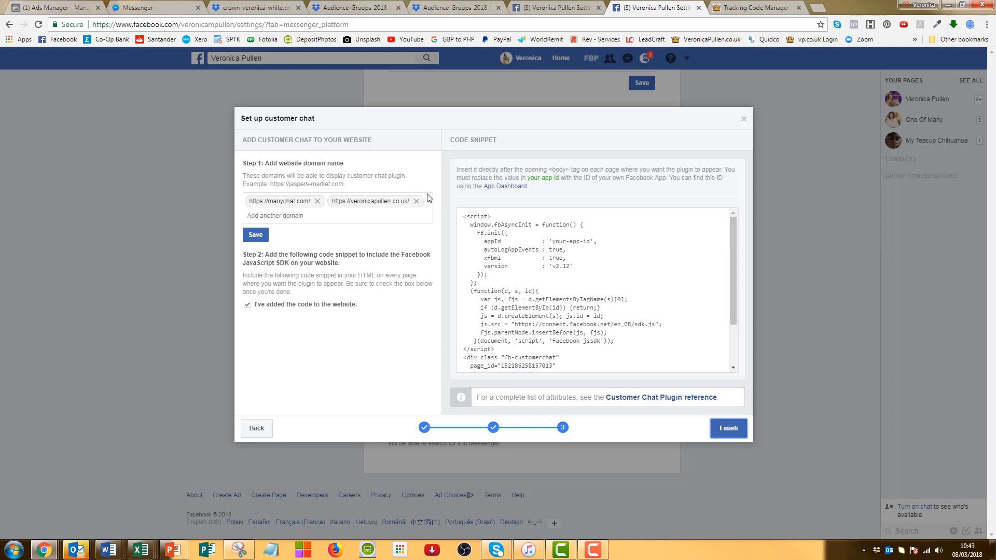
- Examine the snippet's placement instruction in the customer chat setup and the existing codes in WordPress's Tracking Code Manager
{"action": "mouse_move", "coordinate": [511, 234]}
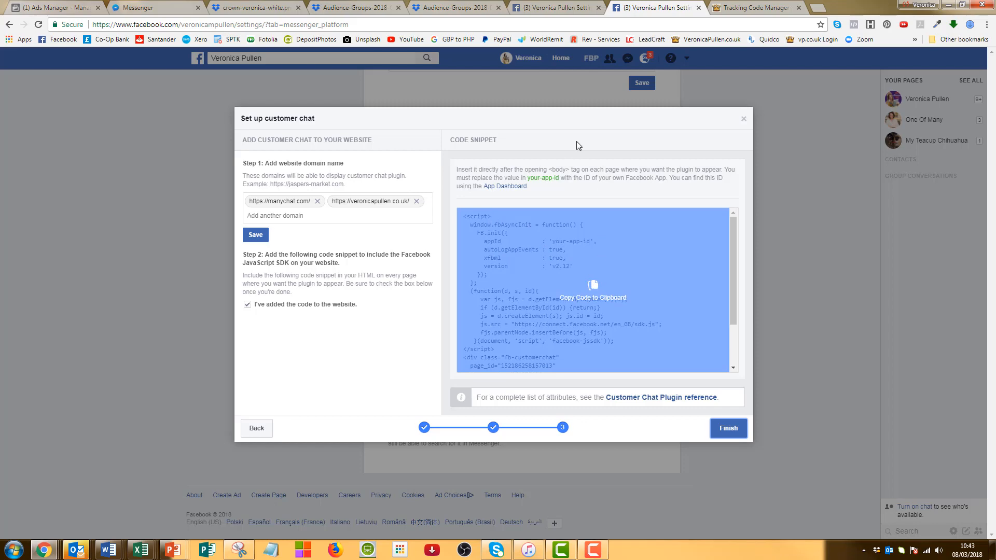
{"action": "left_click", "coordinate": [739, 11]}
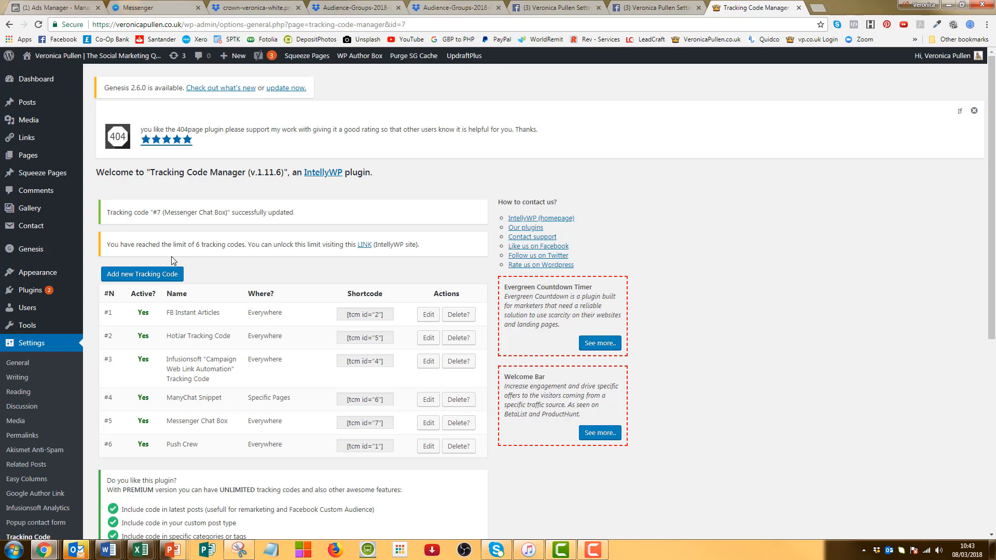
{"action": "left_click", "coordinate": [661, 7]}
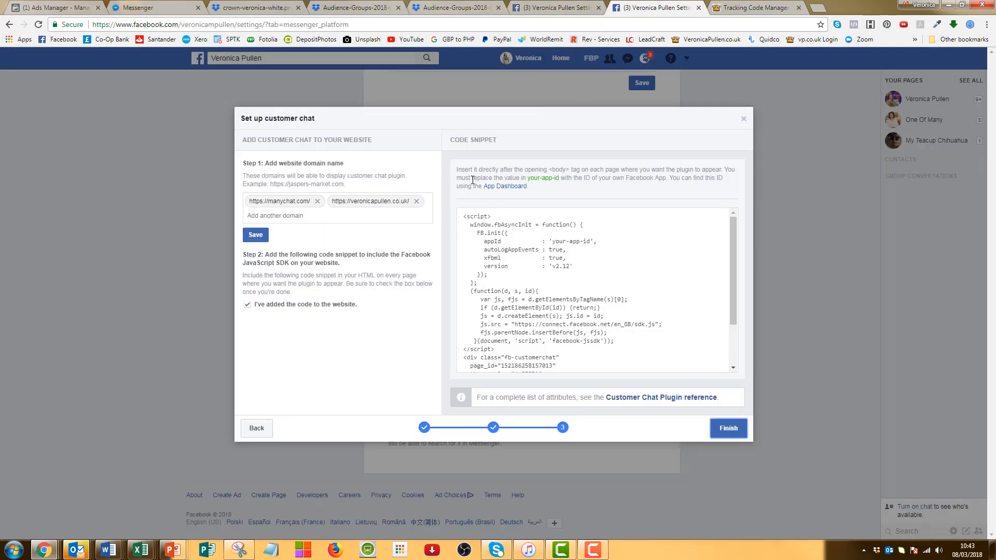
{"action": "left_click_drag", "start_coordinate": [459, 170], "coordinate": [723, 172]}
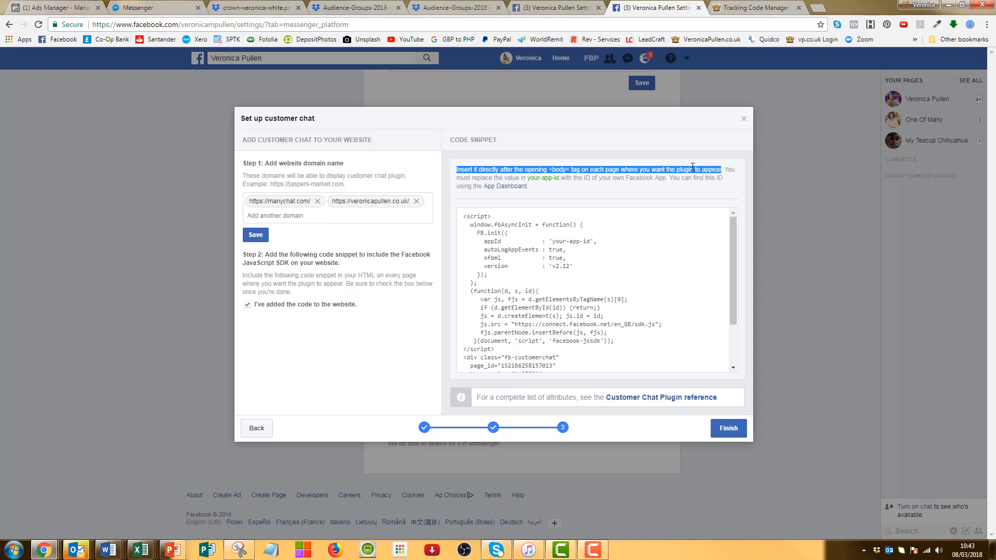
{"action": "left_click", "coordinate": [761, 6]}
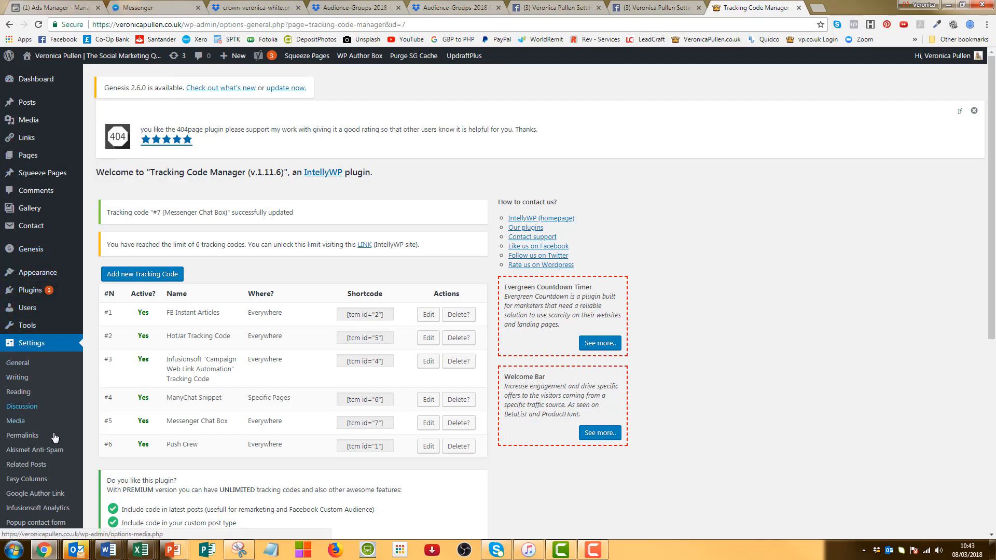
{"action": "scroll", "coordinate": [32, 464], "scroll_direction": "down", "scroll_amount": 3}
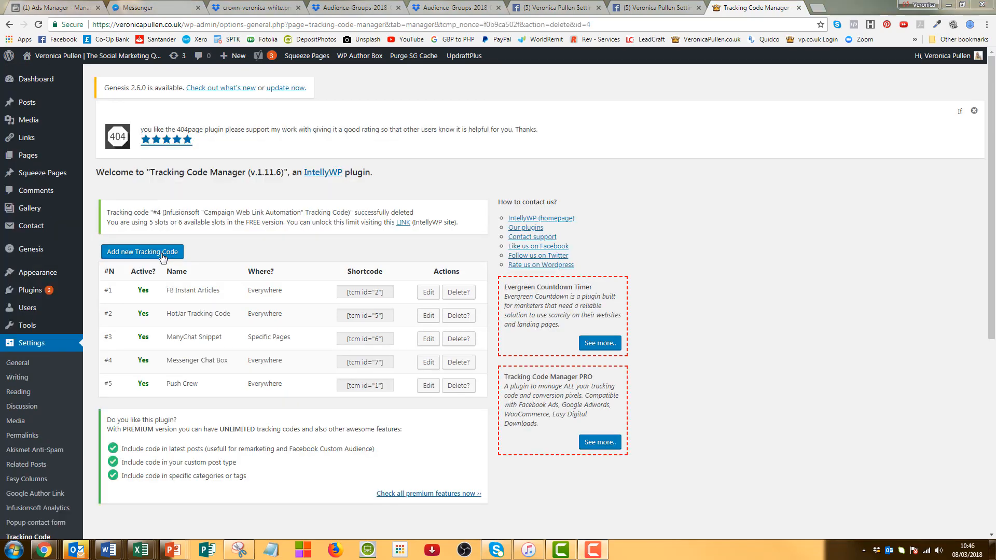
- Add a new tracking code and name it "Messenger Website Chat"
{"action": "left_click", "coordinate": [163, 252]}
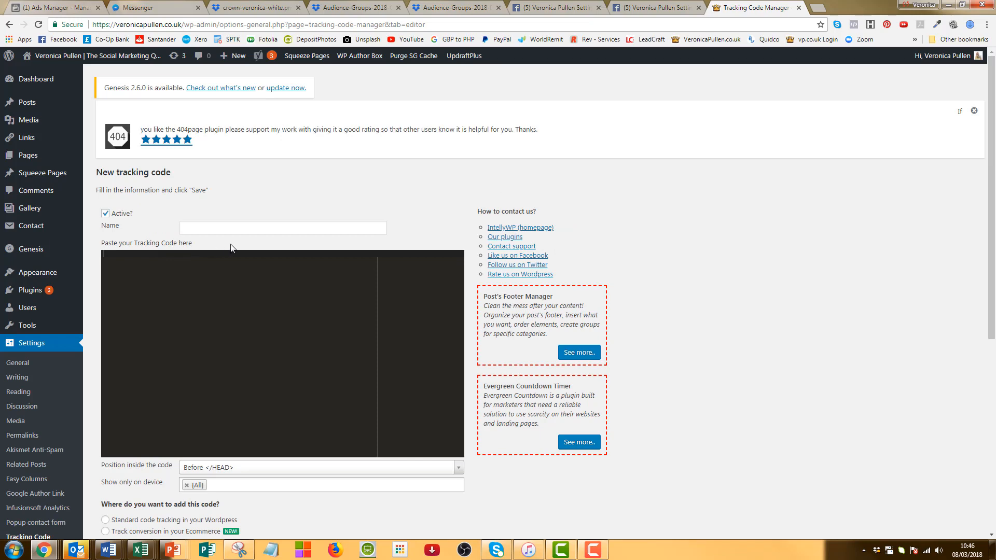
{"action": "left_click", "coordinate": [211, 227]}
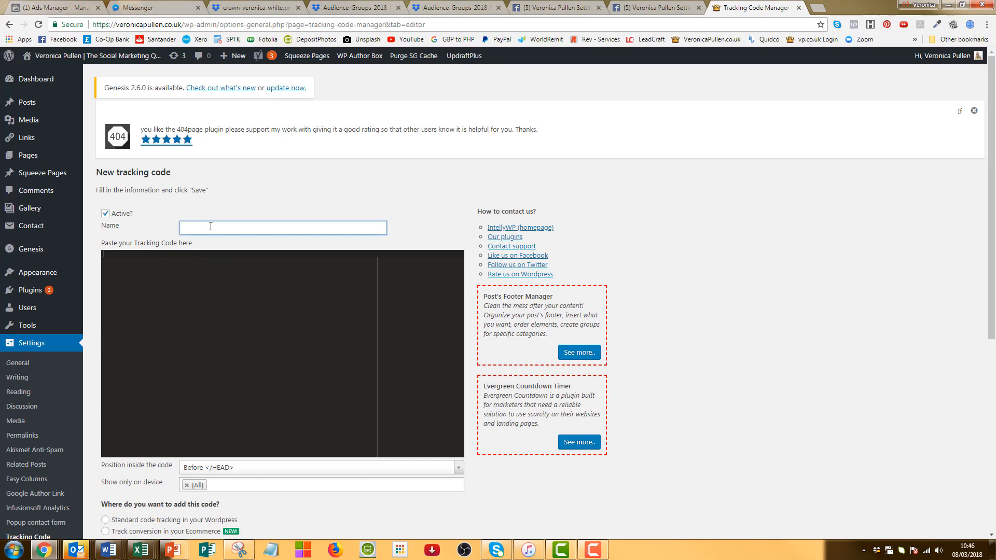
{"action": "type", "text": "Messe"}
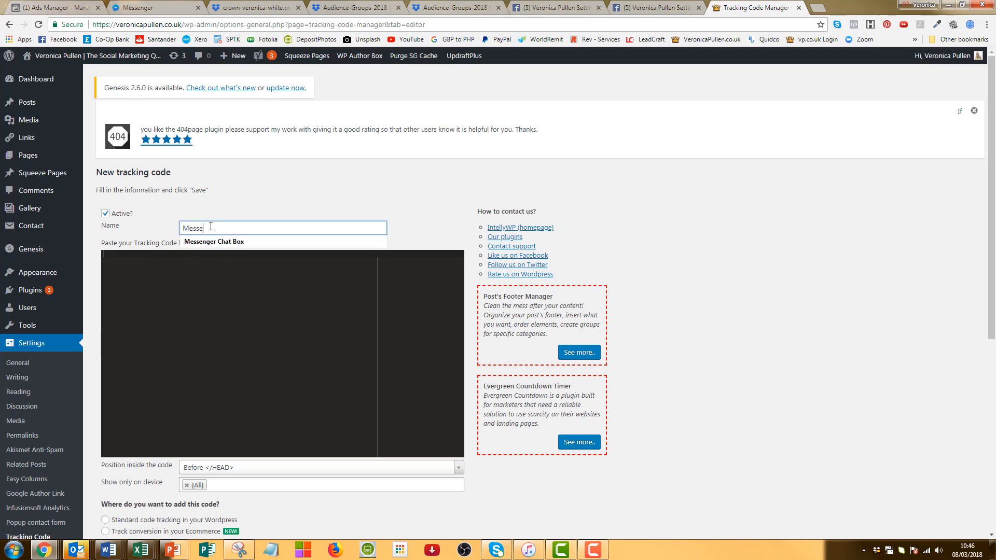
{"action": "type", "text": "nger Website Chat"}
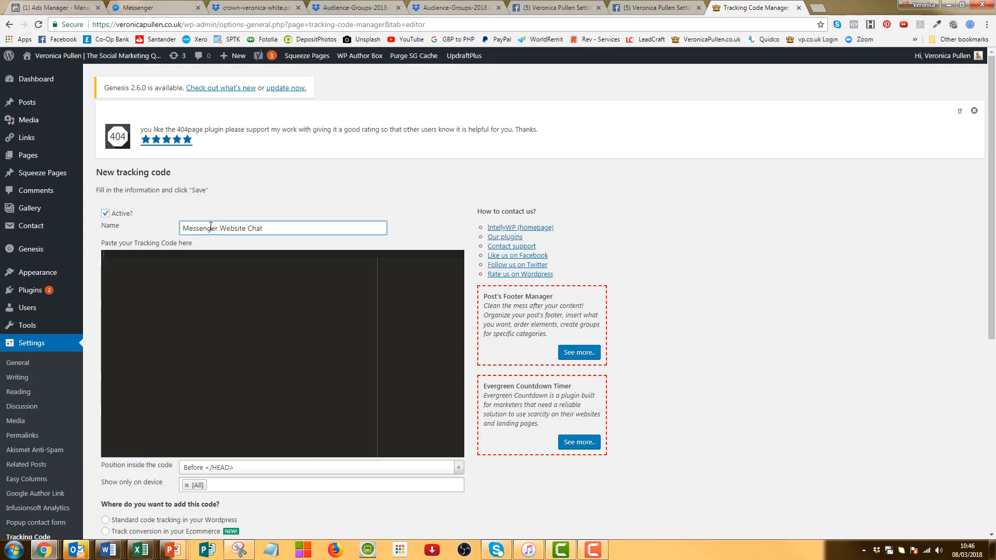
- Copy the customer chat code snippet from the Facebook setup and paste it as the new tracking code's content
{"action": "left_click", "coordinate": [125, 266]}
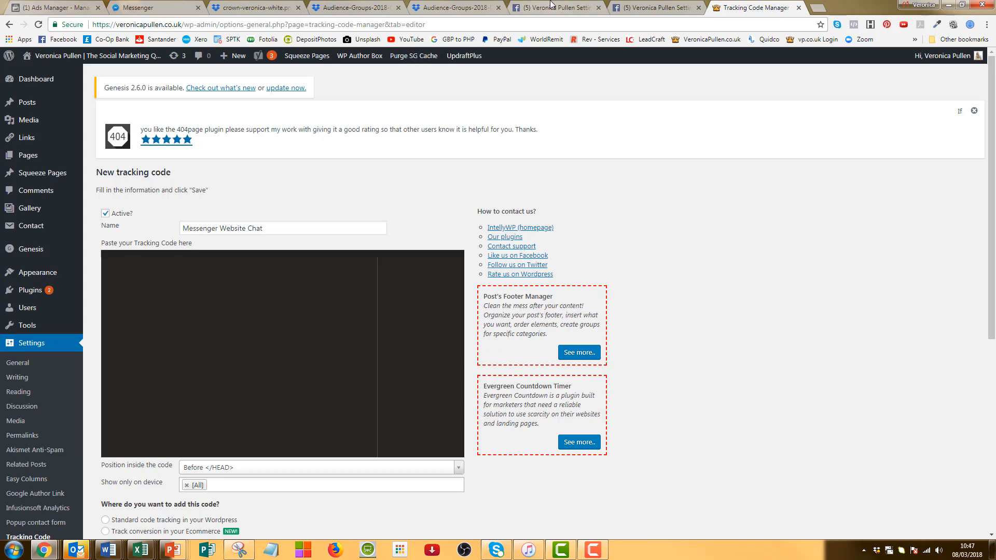
{"action": "left_click", "coordinate": [642, 7]}
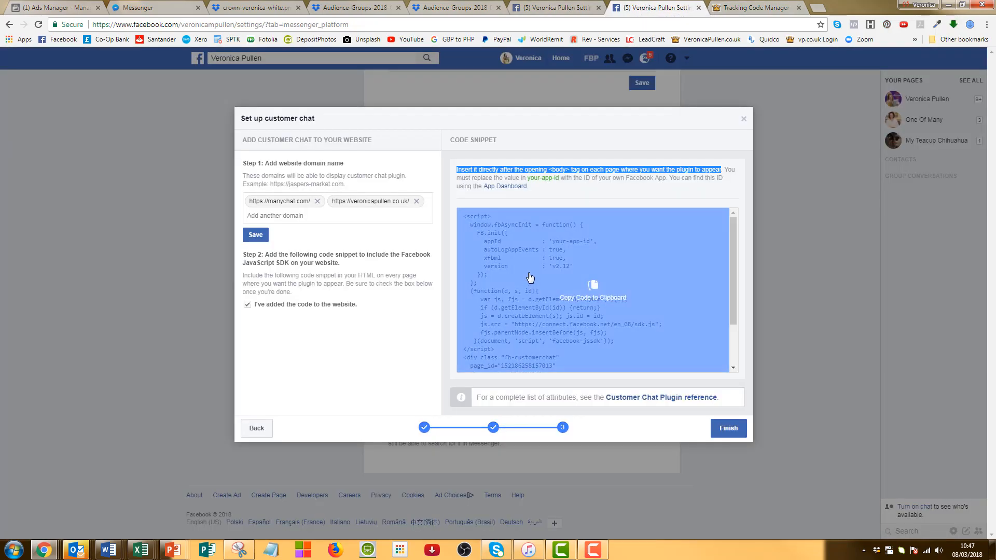
{"action": "left_click", "coordinate": [590, 287]}
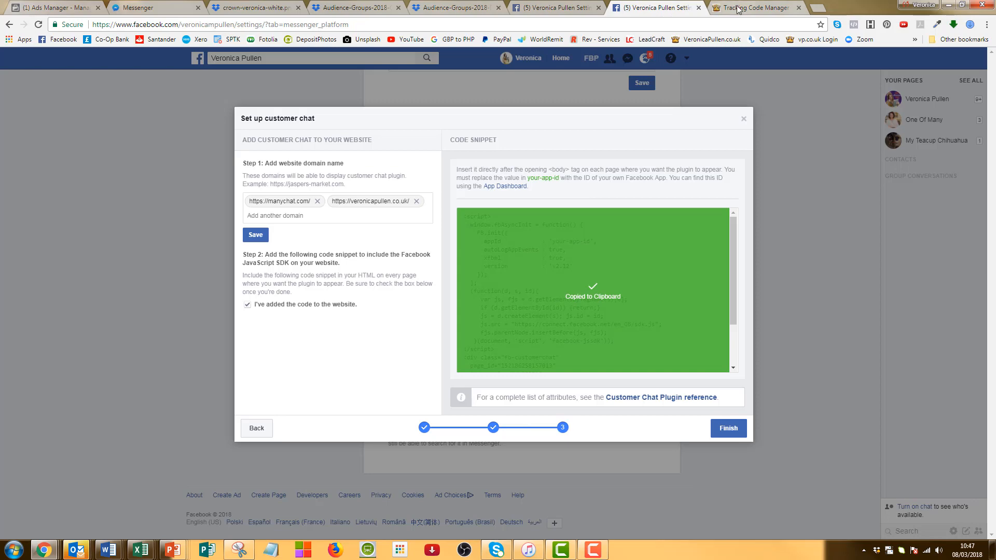
{"action": "left_click", "coordinate": [747, 8]}
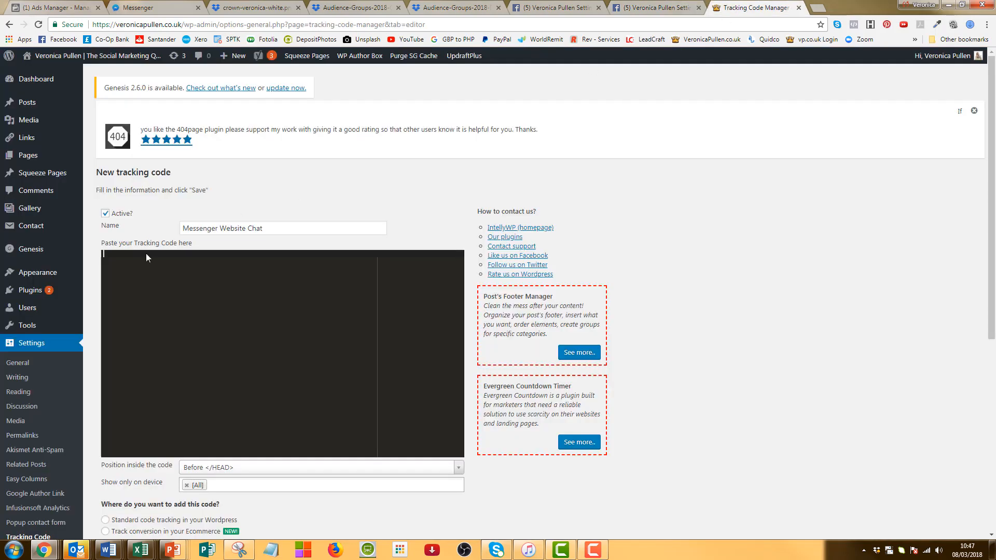
{"action": "right_click", "coordinate": [119, 258]}
{"action": "left_click", "coordinate": [145, 319]}
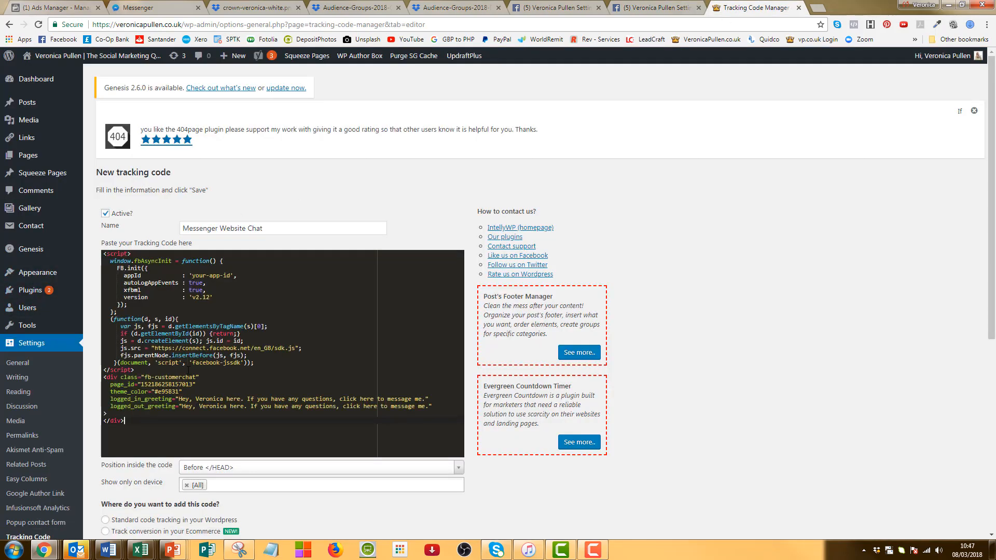
- Position the code After <BODY> and apply it as standard WordPress code tracking in the whole website
{"action": "scroll", "coordinate": [191, 416], "scroll_direction": "down", "scroll_amount": 5}
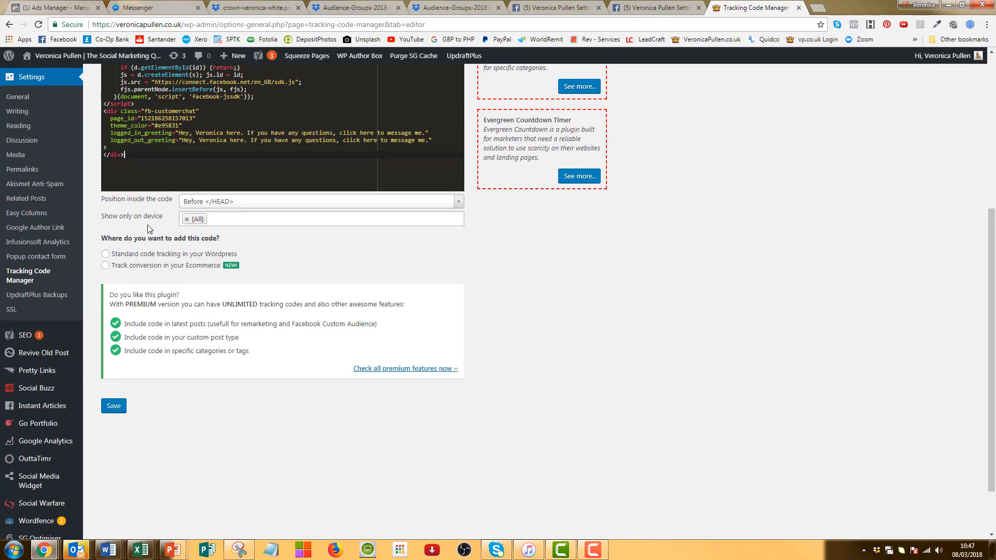
{"action": "left_click", "coordinate": [220, 205]}
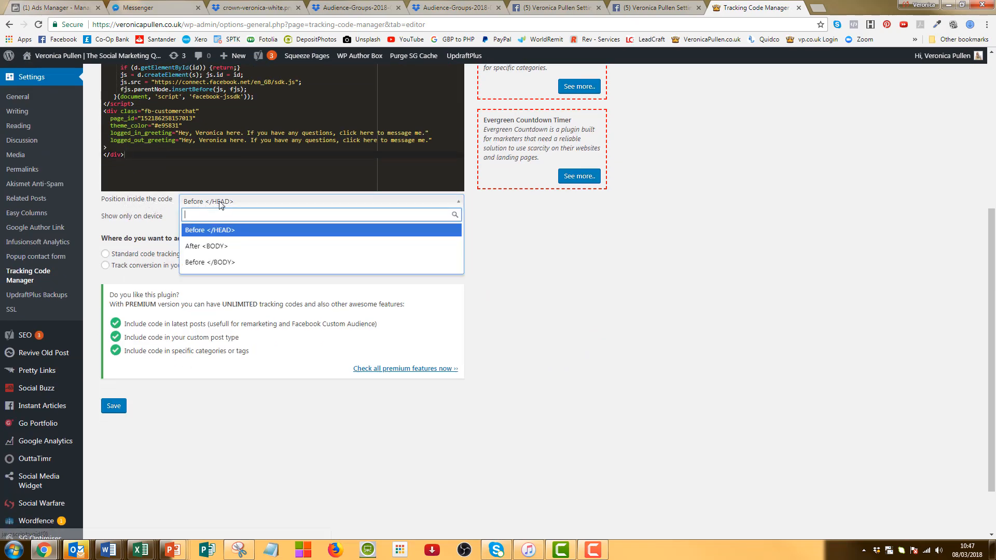
{"action": "left_click", "coordinate": [217, 251]}
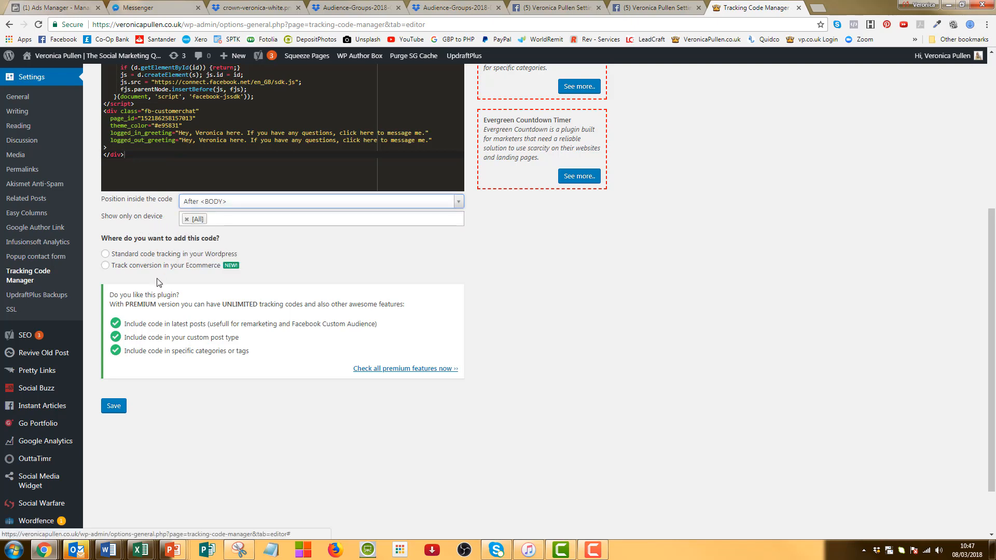
{"action": "left_click", "coordinate": [106, 255]}
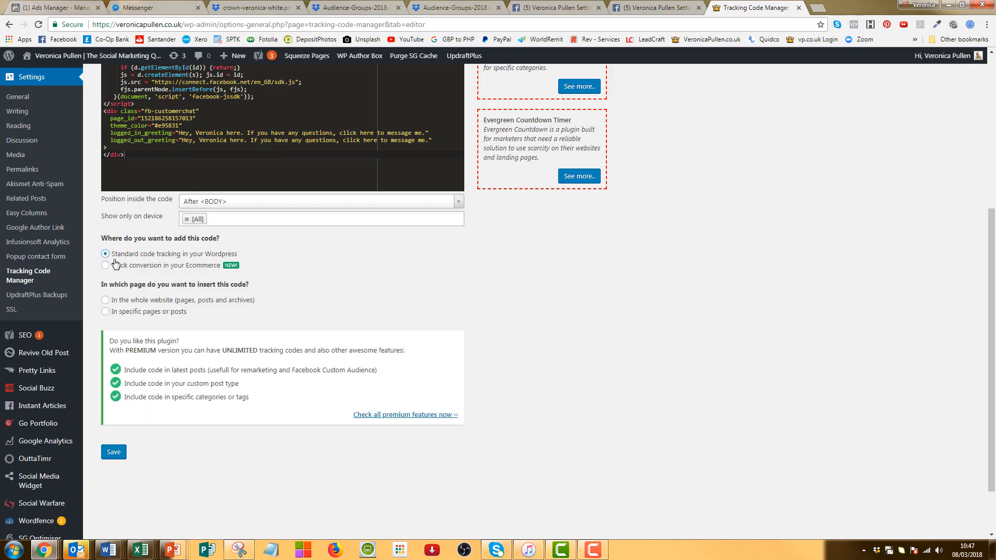
{"action": "scroll", "coordinate": [135, 288], "scroll_direction": "down", "scroll_amount": 1}
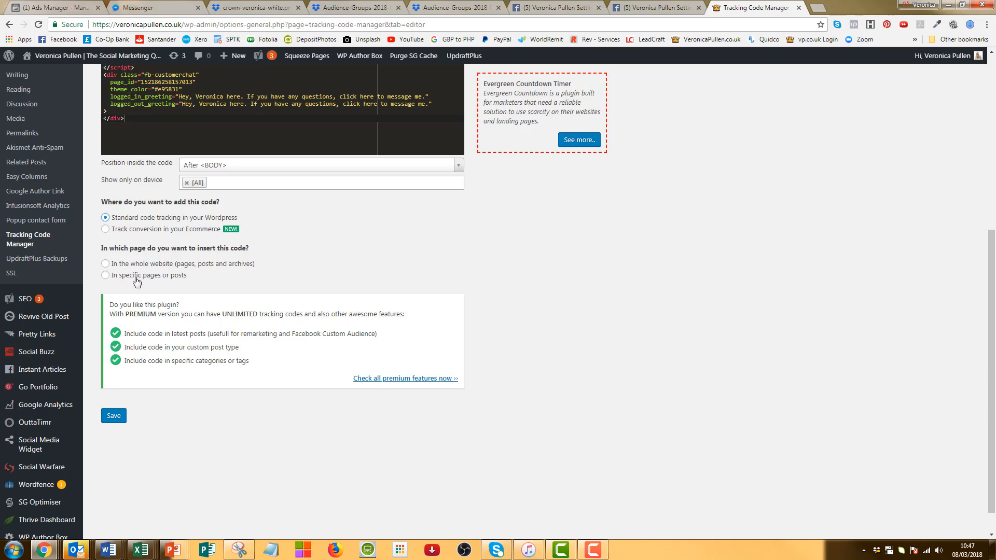
{"action": "left_click", "coordinate": [106, 264]}
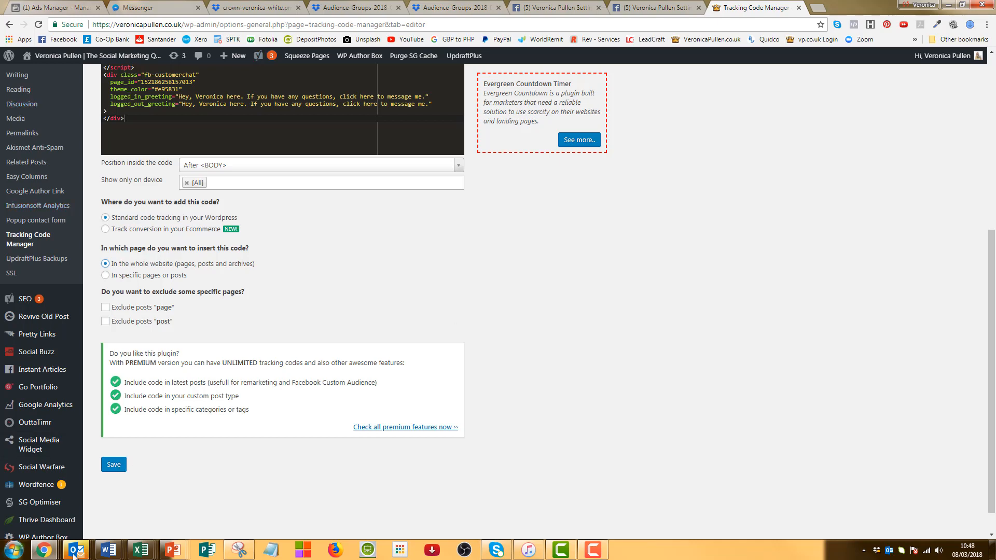
- Switch to the browser window with the website's home page to view the Messenger chat box
{"action": "mouse_move", "coordinate": [59, 551]}
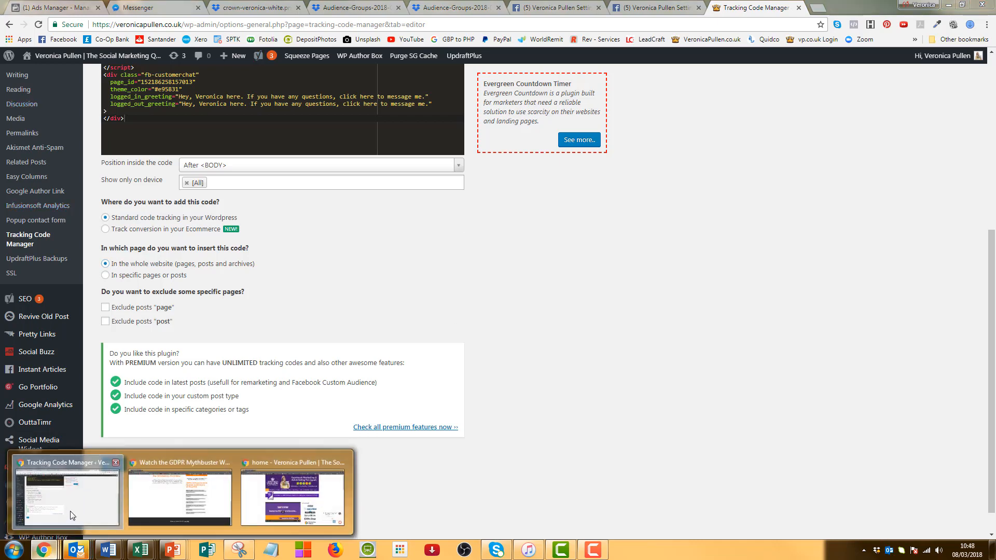
{"action": "left_click", "coordinate": [292, 508]}
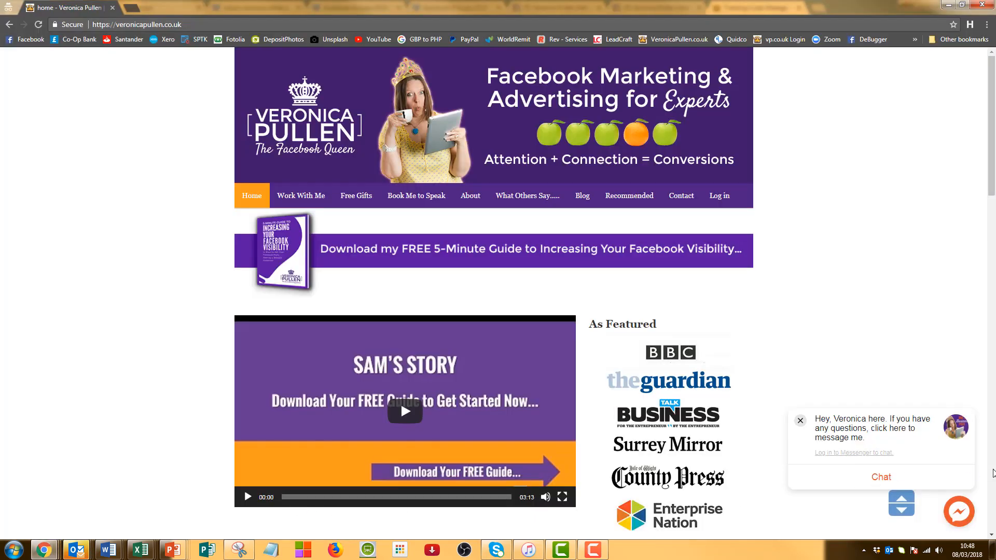